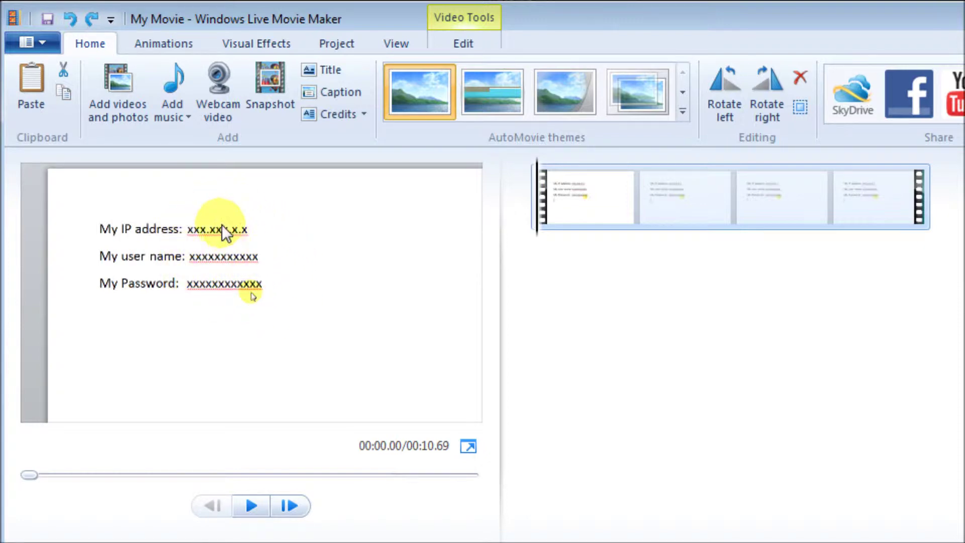
- Add a new caption and set its font colour to black
{"action": "left_click", "coordinate": [337, 91]}
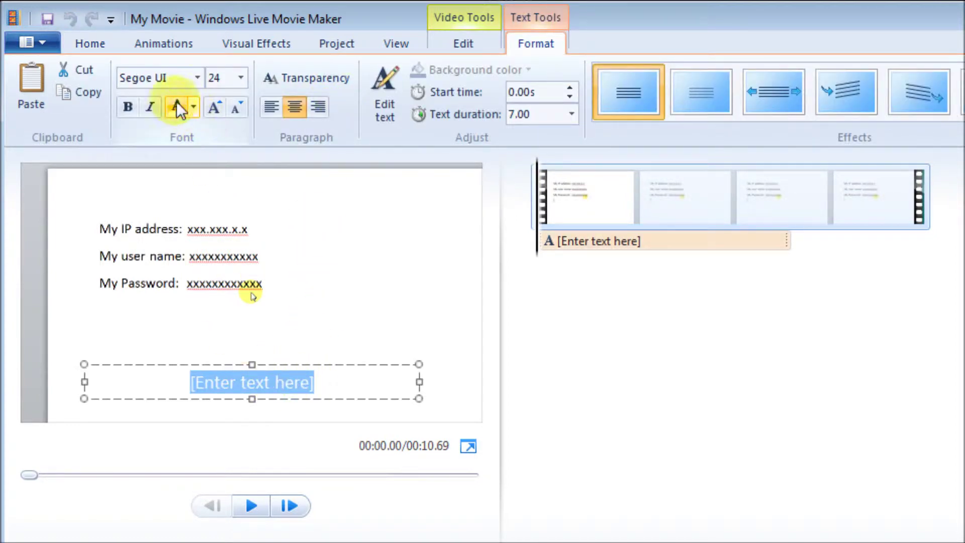
{"action": "left_click", "coordinate": [198, 109]}
{"action": "left_click", "coordinate": [180, 131]}
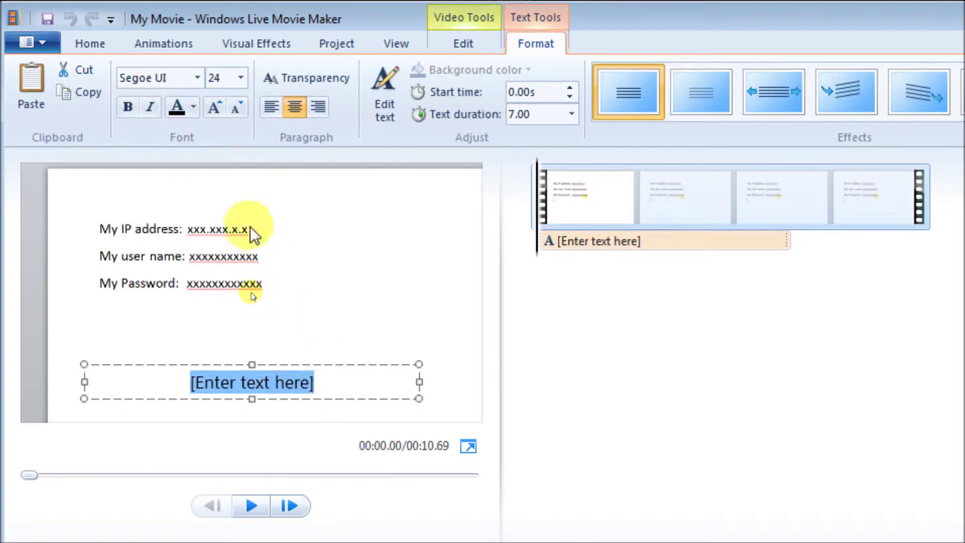
- Change the caption font to Webdings
{"action": "left_click", "coordinate": [182, 80]}
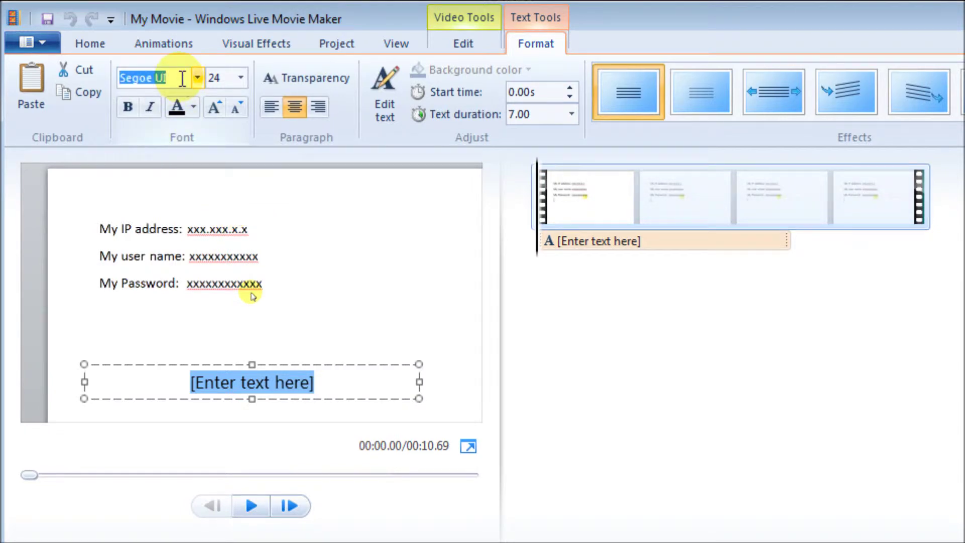
{"action": "left_click", "coordinate": [197, 76]}
{"action": "left_click_drag", "start_coordinate": [290, 429], "coordinate": [290, 500]}
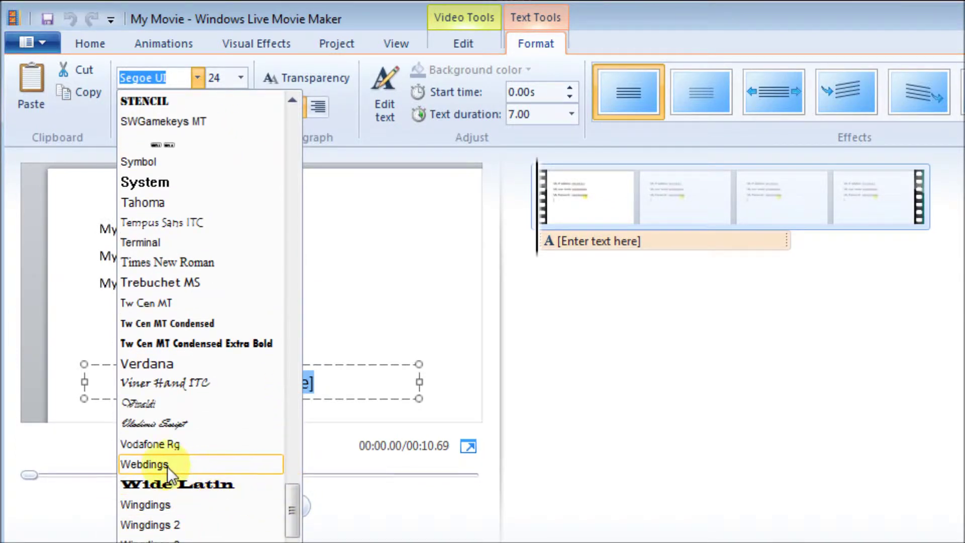
{"action": "left_click", "coordinate": [181, 463]}
- Select the caption's text and move the black block onto the IP address line
{"action": "left_click", "coordinate": [201, 382]}
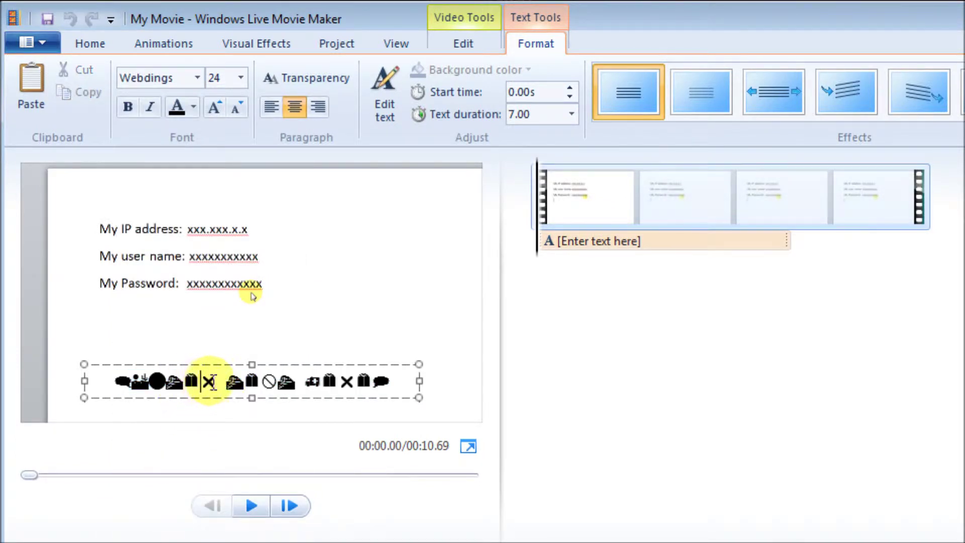
{"action": "left_click_drag", "start_coordinate": [390, 383], "coordinate": [113, 381]}
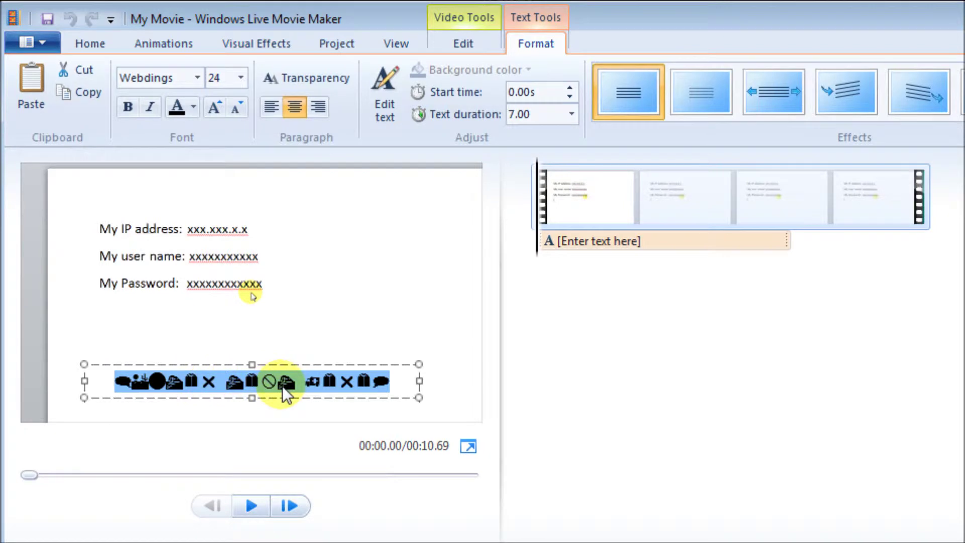
{"action": "type", "text": "g"}
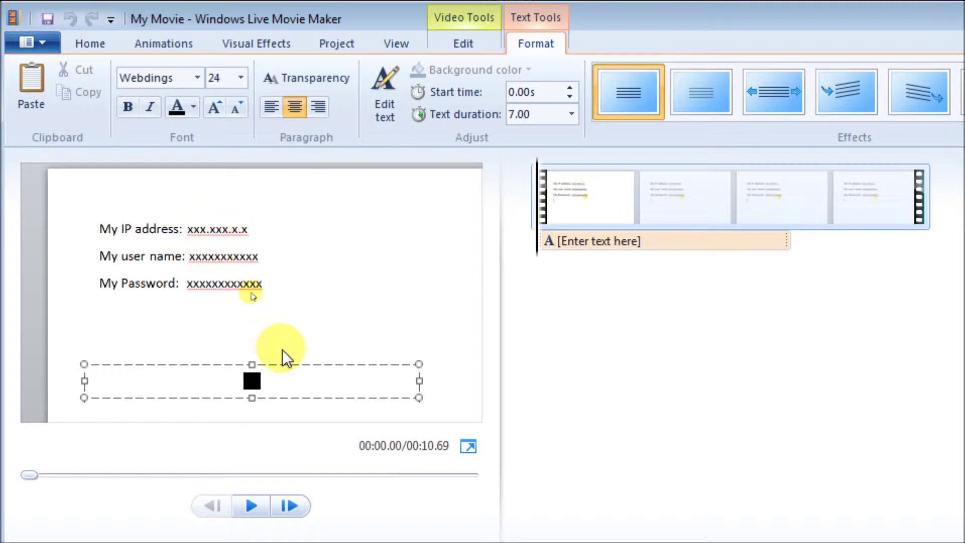
{"action": "type", "text": "g"}
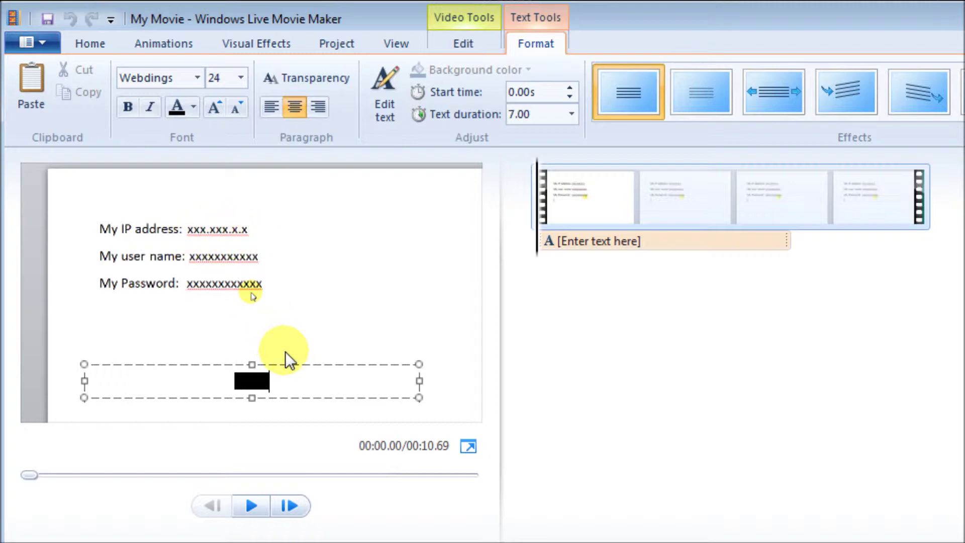
{"action": "type", "text": "gggg"}
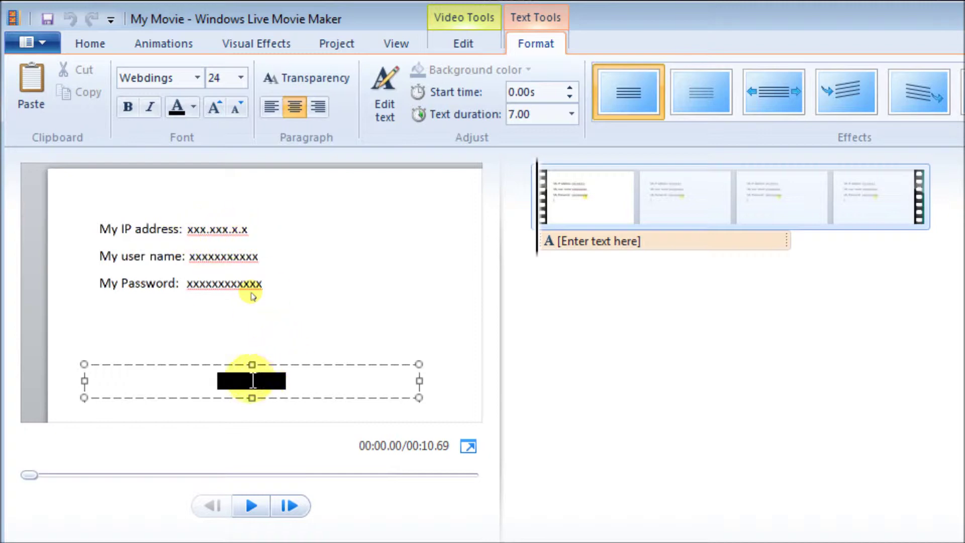
{"action": "left_click_drag", "start_coordinate": [244, 367], "coordinate": [212, 216]}
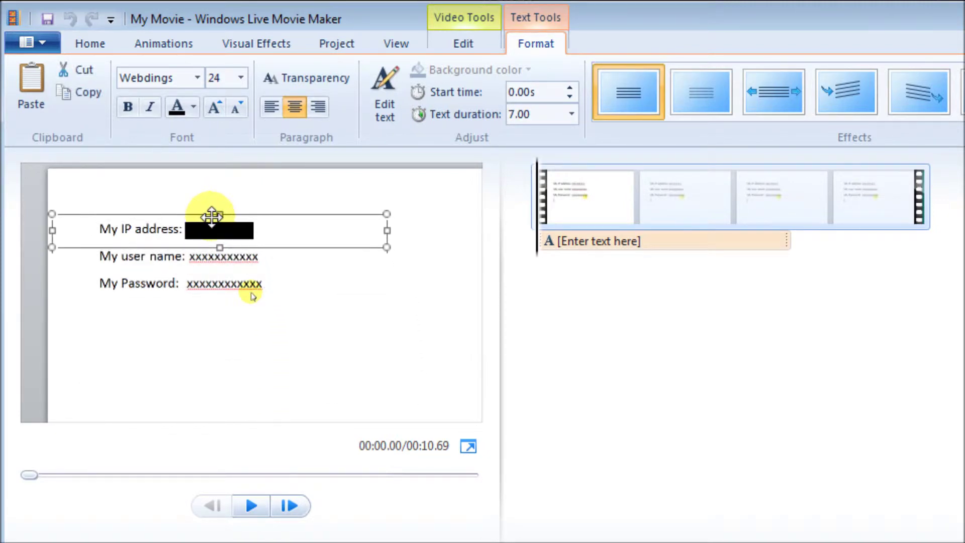
{"action": "left_click", "coordinate": [240, 370]}
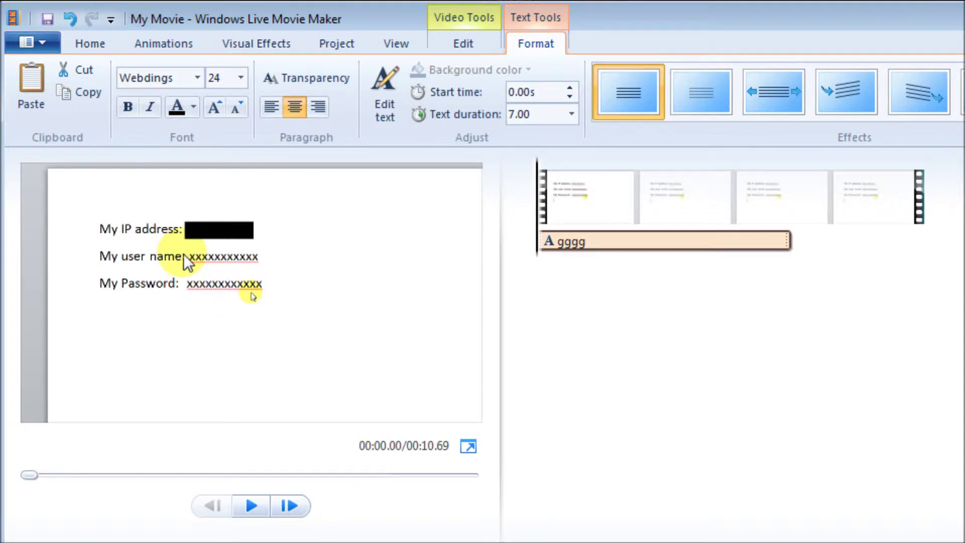
{"action": "left_click", "coordinate": [253, 505]}
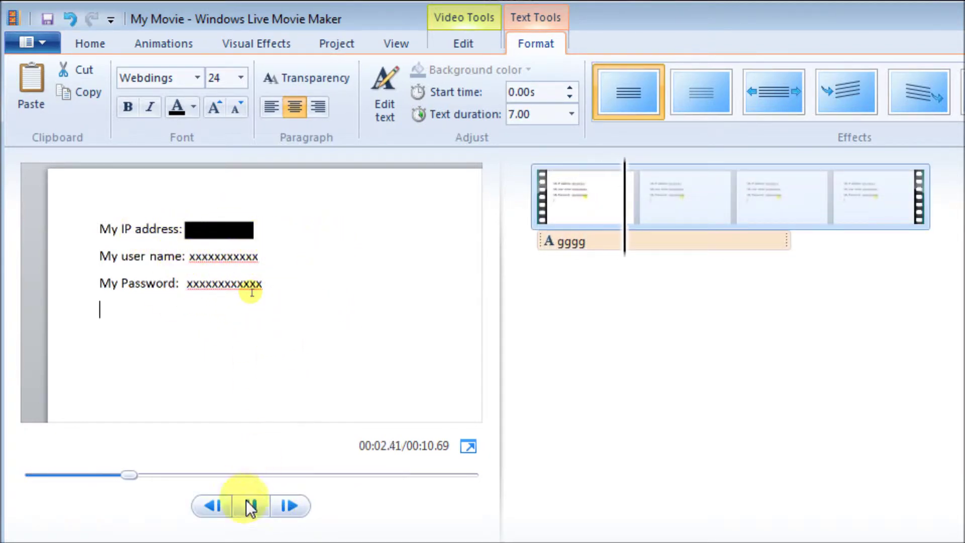
{"action": "left_click", "coordinate": [548, 195]}
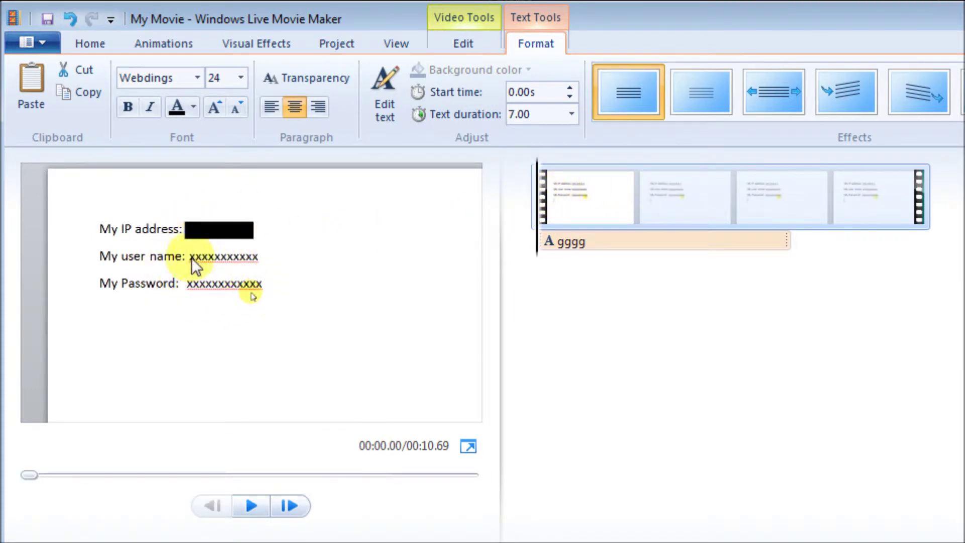
{"action": "left_click", "coordinate": [245, 232]}
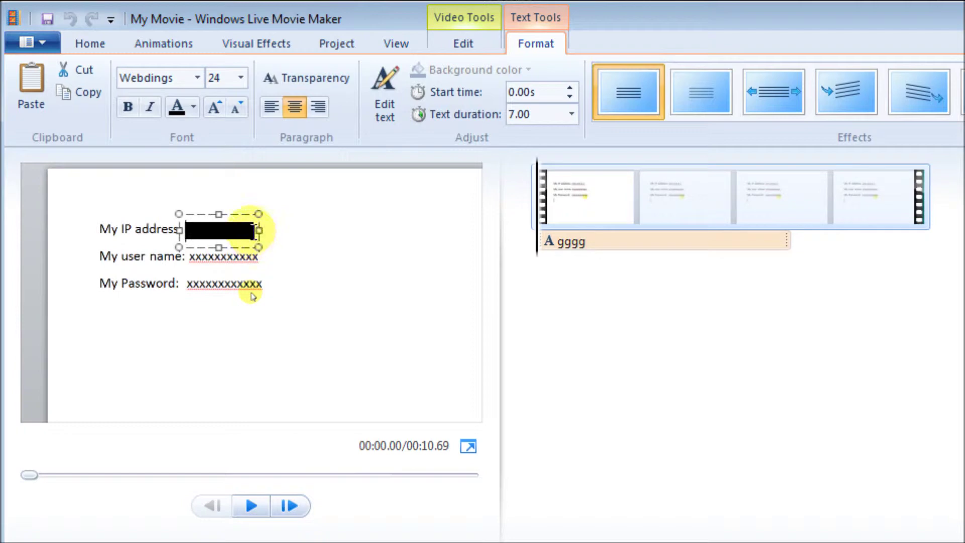
{"action": "left_click", "coordinate": [256, 231]}
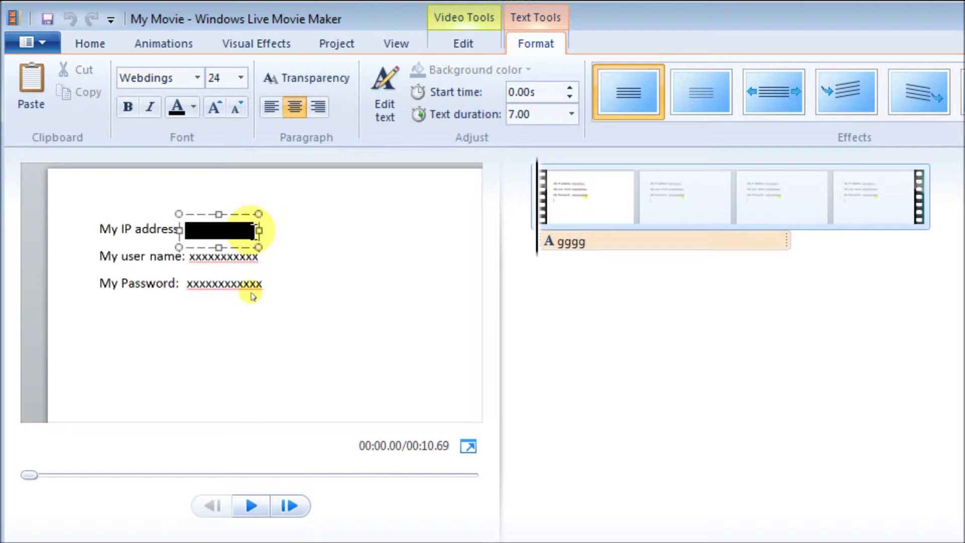
- Set the black caption text to size 100 and widen the caption box
{"action": "left_click_drag", "start_coordinate": [256, 231], "coordinate": [178, 229]}
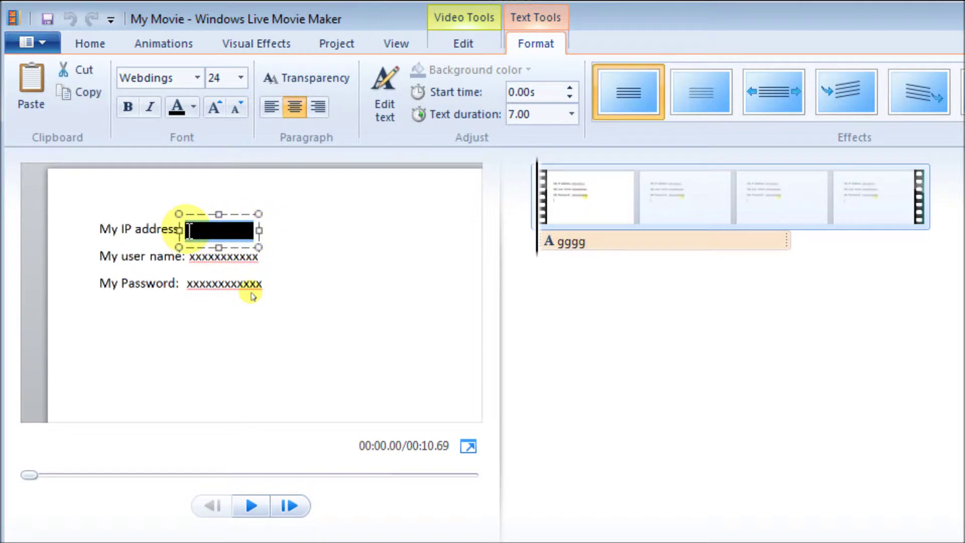
{"action": "left_click", "coordinate": [222, 78]}
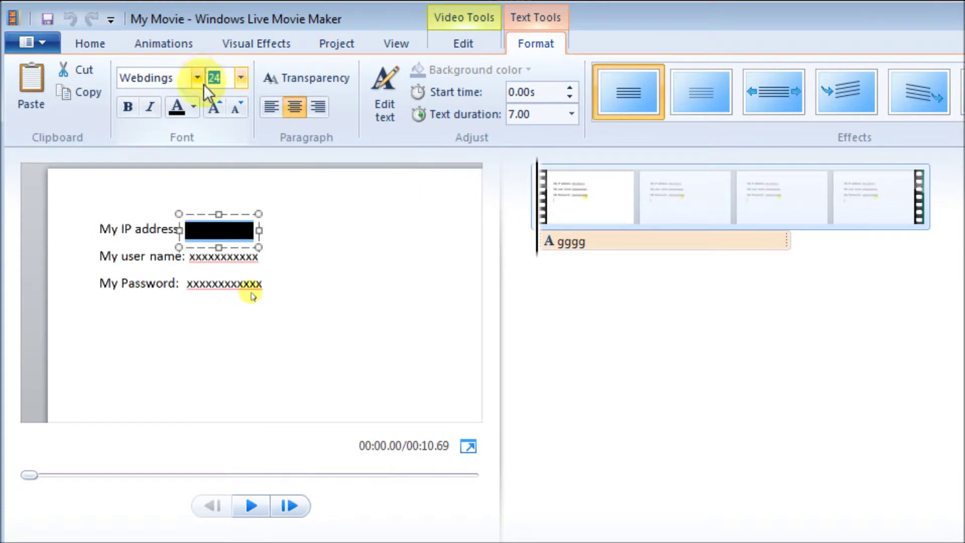
{"action": "type", "text": "100"}
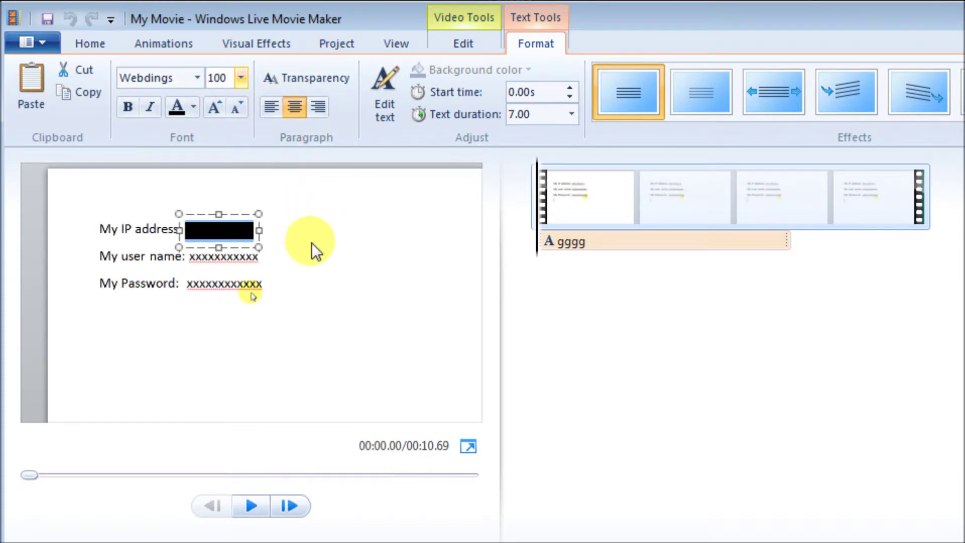
{"action": "left_click", "coordinate": [291, 254]}
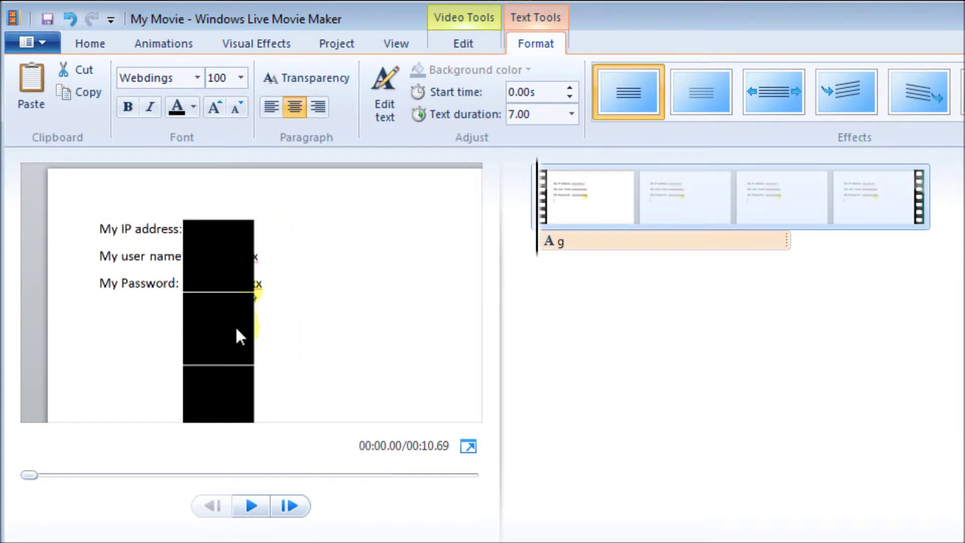
{"action": "left_click", "coordinate": [269, 327]}
{"action": "left_click_drag", "start_coordinate": [257, 315], "coordinate": [385, 315]}
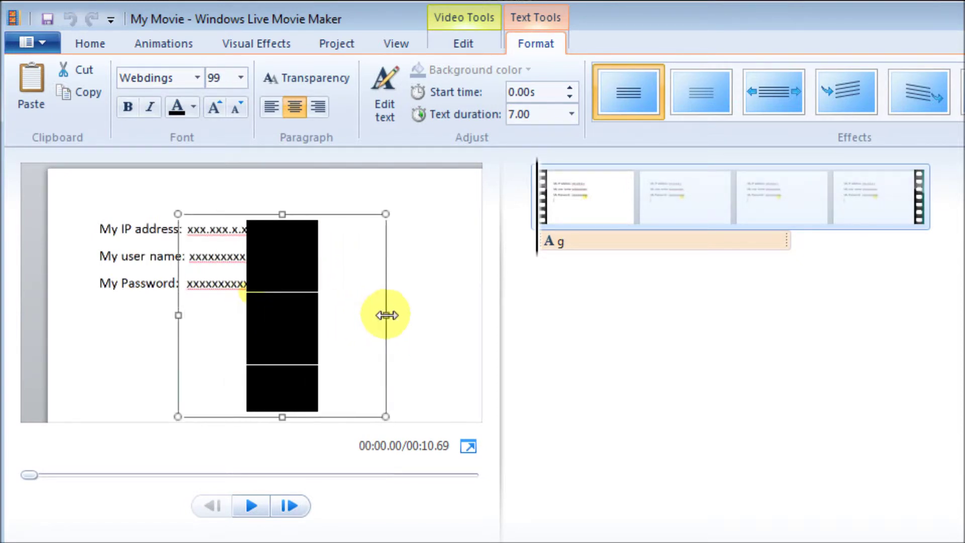
- Delete the extra black glyphs and empty lines from the caption
{"action": "left_click", "coordinate": [346, 393]}
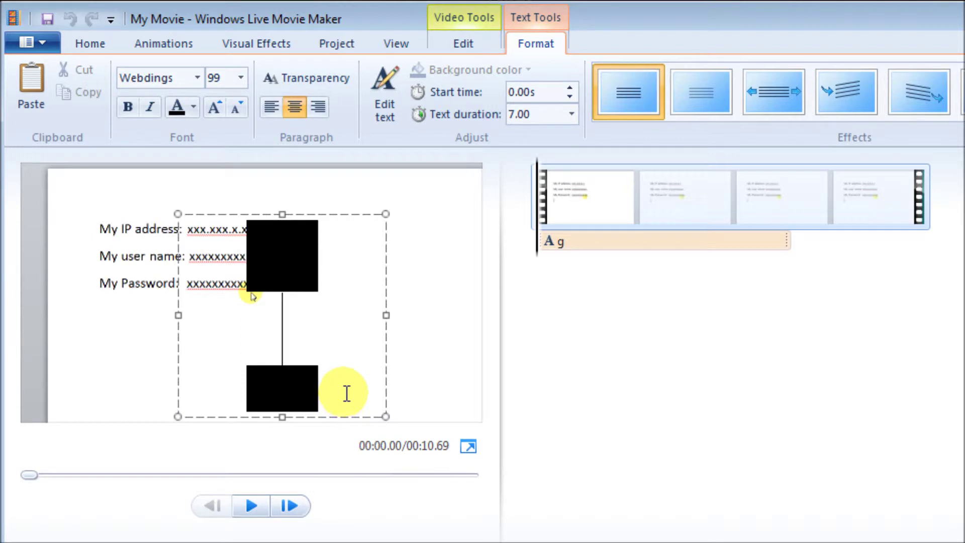
{"action": "key", "text": "BackSpace"}
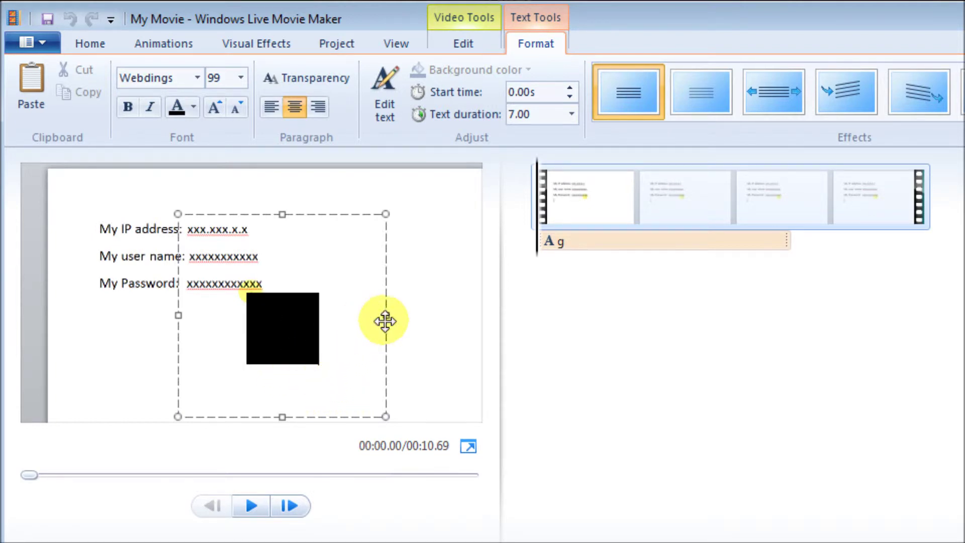
{"action": "key", "text": "Return"}
{"action": "type", "text": "g"}
{"action": "key", "text": "BackSpace"}
{"action": "key", "text": "Return"}
{"action": "type", "text": "g"}
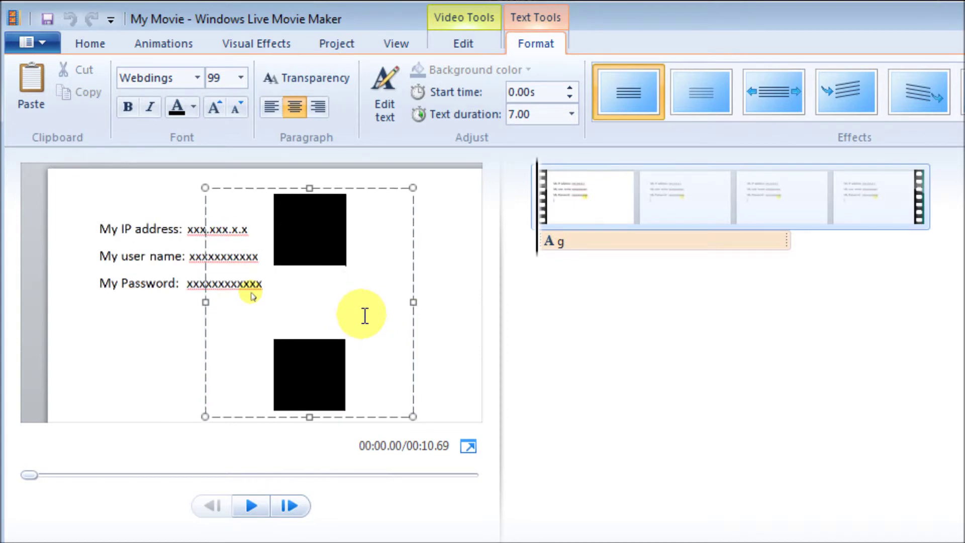
{"action": "key", "text": "Up"}
{"action": "key", "text": "Up"}
{"action": "key", "text": "BackSpace"}
{"action": "key", "text": "Down"}
{"action": "key", "text": "Down"}
{"action": "key", "text": "BackSpace"}
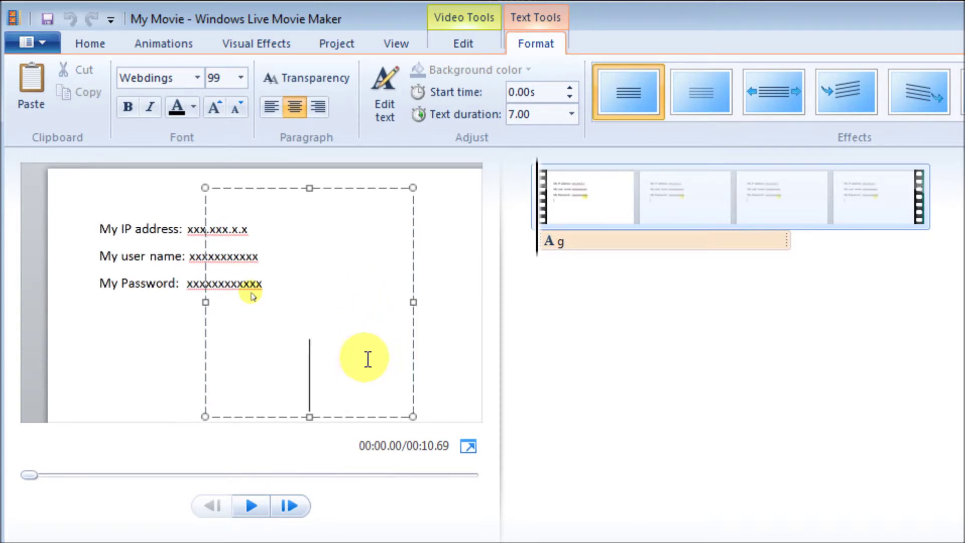
{"action": "key", "text": "BackSpace"}
{"action": "key", "text": "BackSpace"}
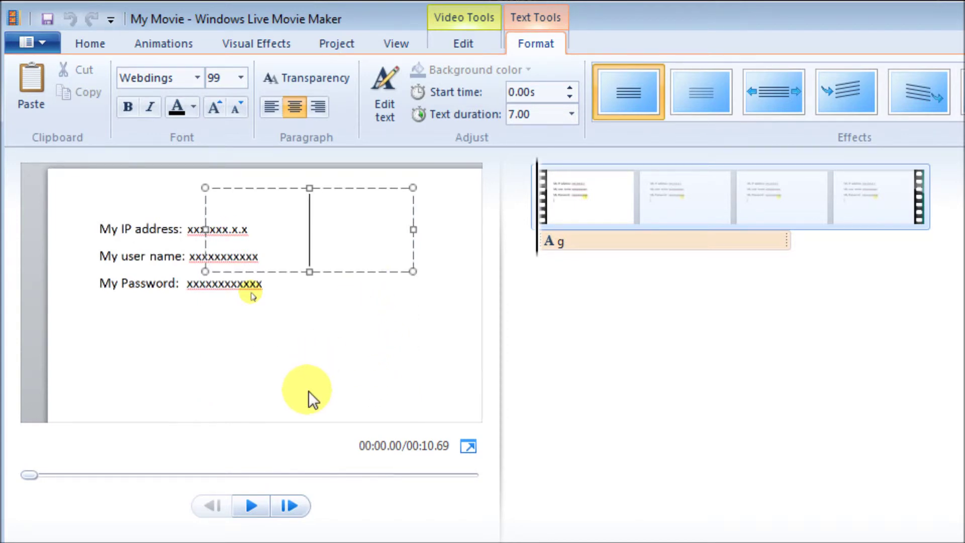
{"action": "type", "text": "g"}
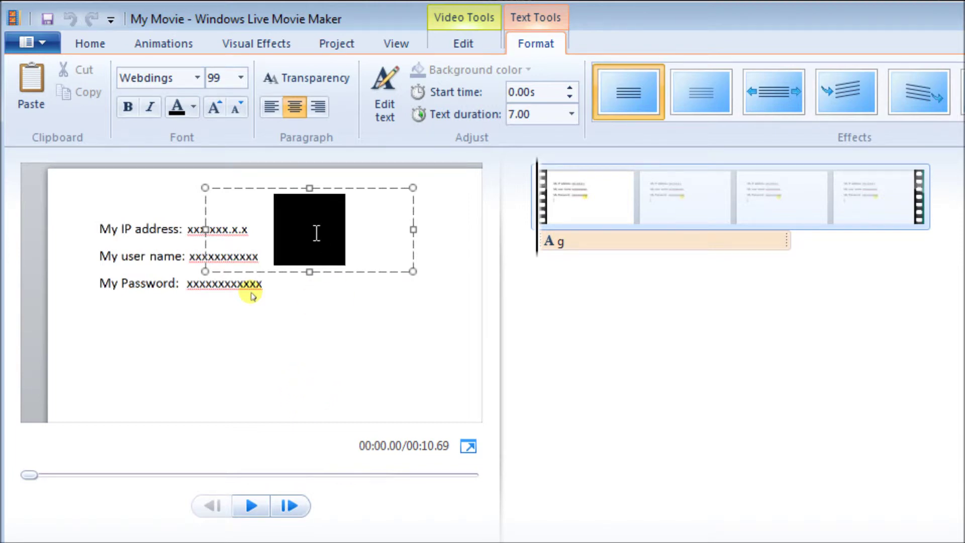
- Shift the black block over the IP address, user name and password, then play the preview
{"action": "mouse_move", "coordinate": [294, 188]}
{"action": "left_mouse_down"}
{"action": "mouse_move", "coordinate": [279, 209]}
{"action": "mouse_move", "coordinate": [218, 220]}
{"action": "left_mouse_up"}
{"action": "left_click", "coordinate": [281, 245]}
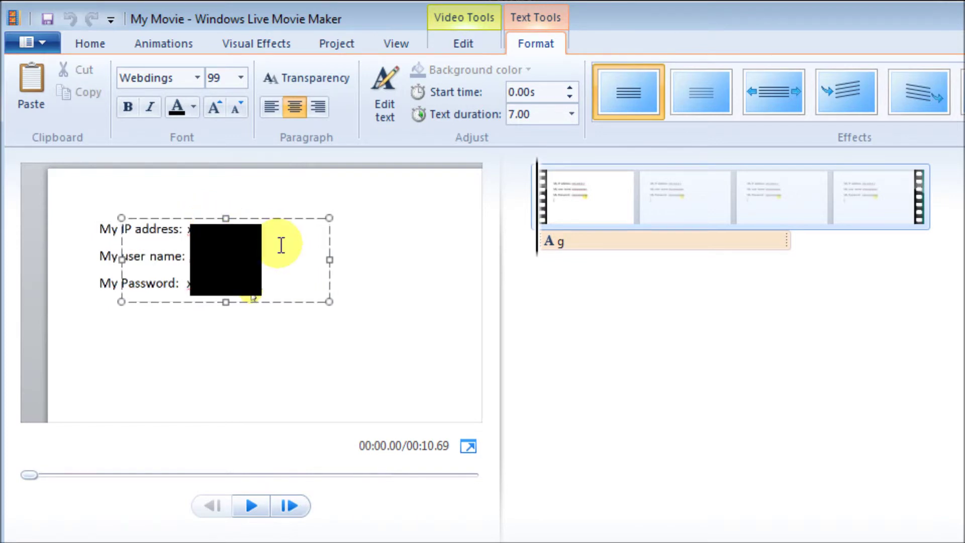
{"action": "type", "text": "g"}
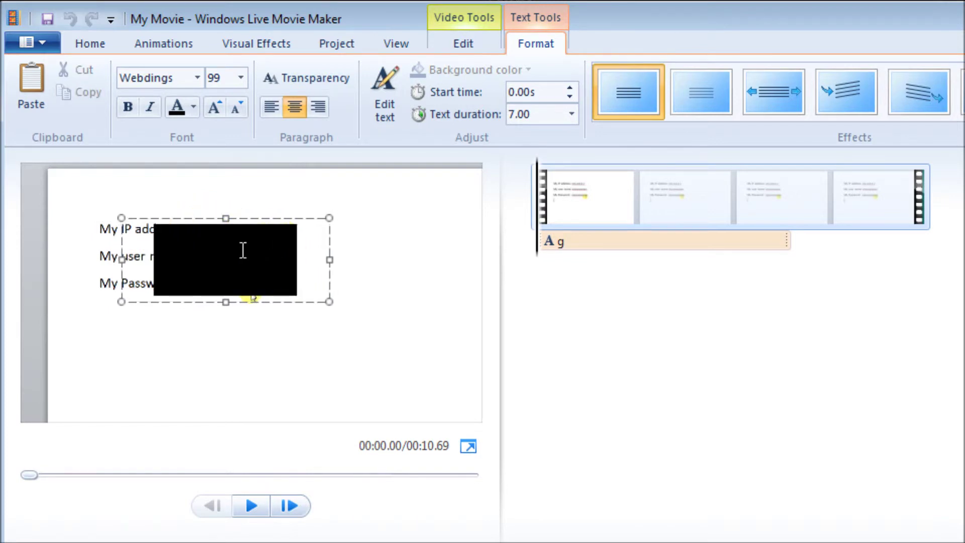
{"action": "left_click_drag", "start_coordinate": [257, 255], "coordinate": [280, 255]}
{"action": "left_click_drag", "start_coordinate": [216, 219], "coordinate": [247, 219]}
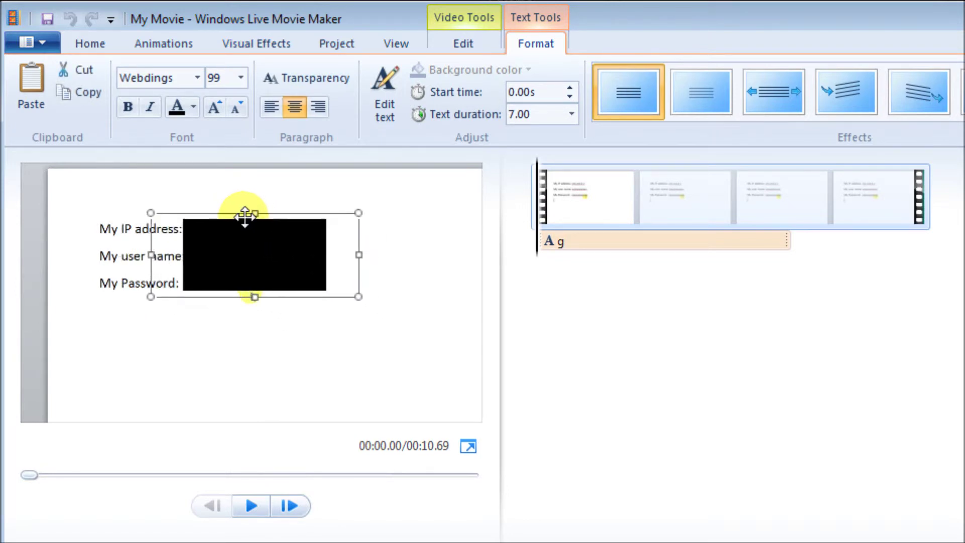
{"action": "left_click", "coordinate": [280, 348]}
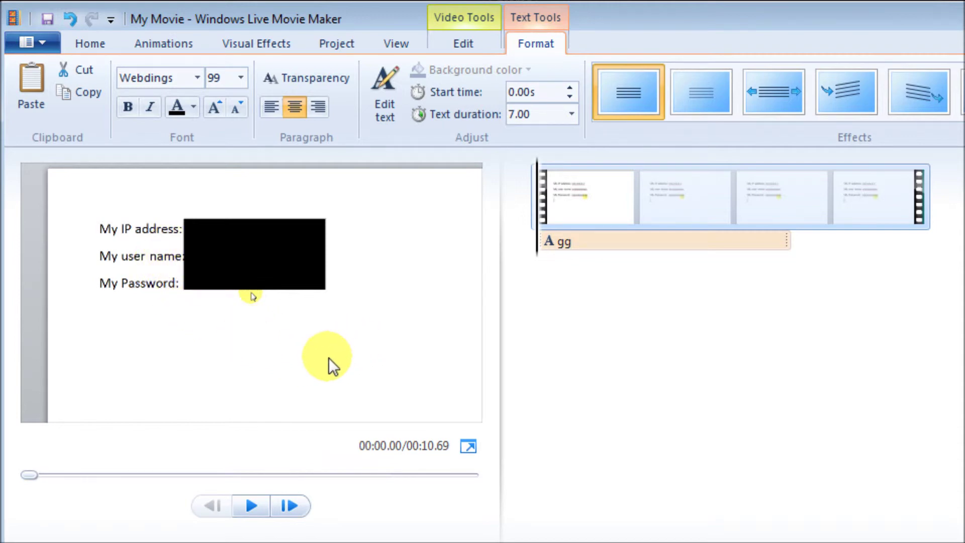
{"action": "left_click", "coordinate": [249, 506]}
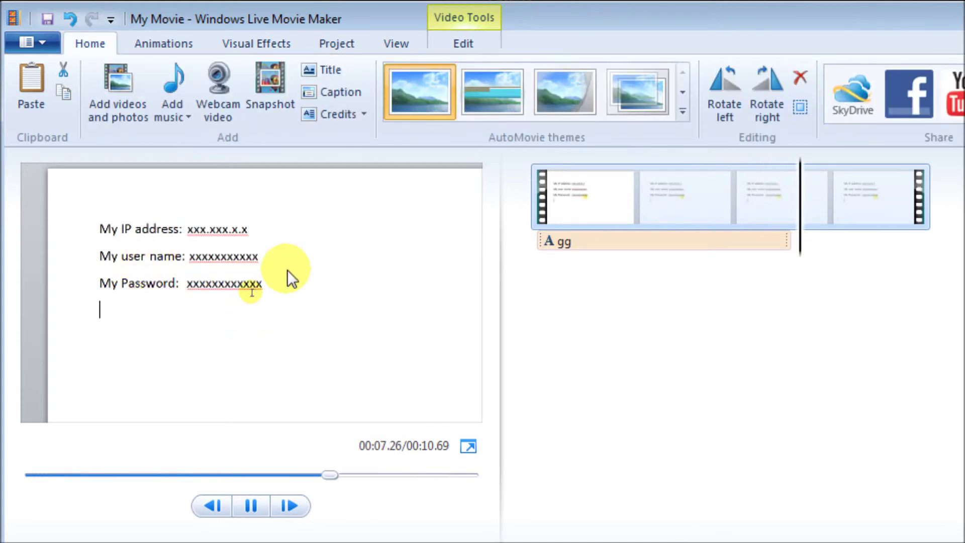
- Pause playback, return to the start, and copy the gg caption
{"action": "left_click", "coordinate": [251, 506]}
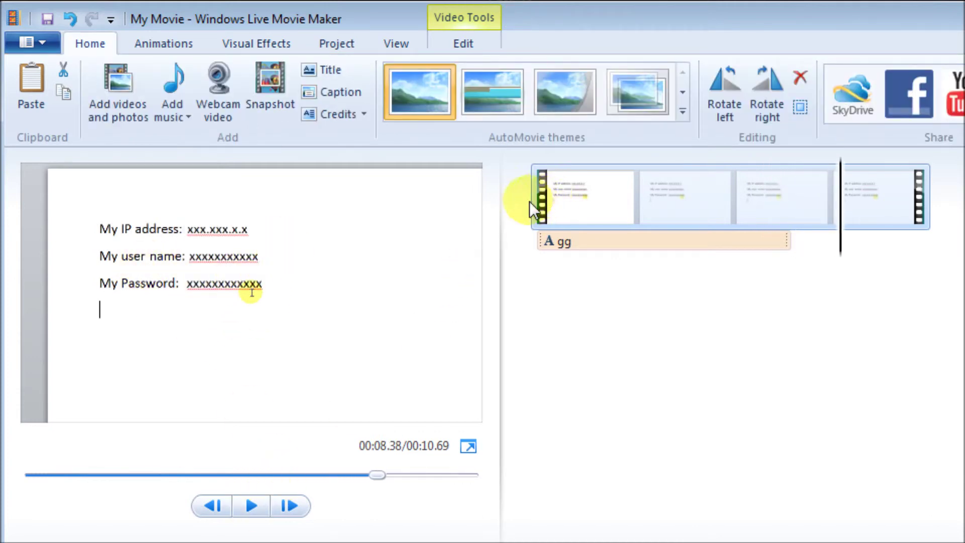
{"action": "left_click", "coordinate": [532, 202]}
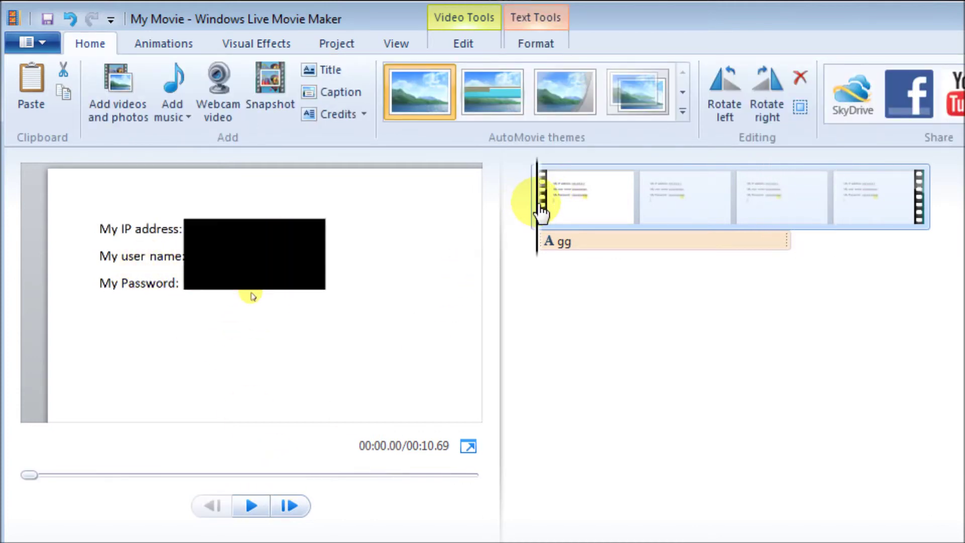
{"action": "left_click", "coordinate": [590, 243]}
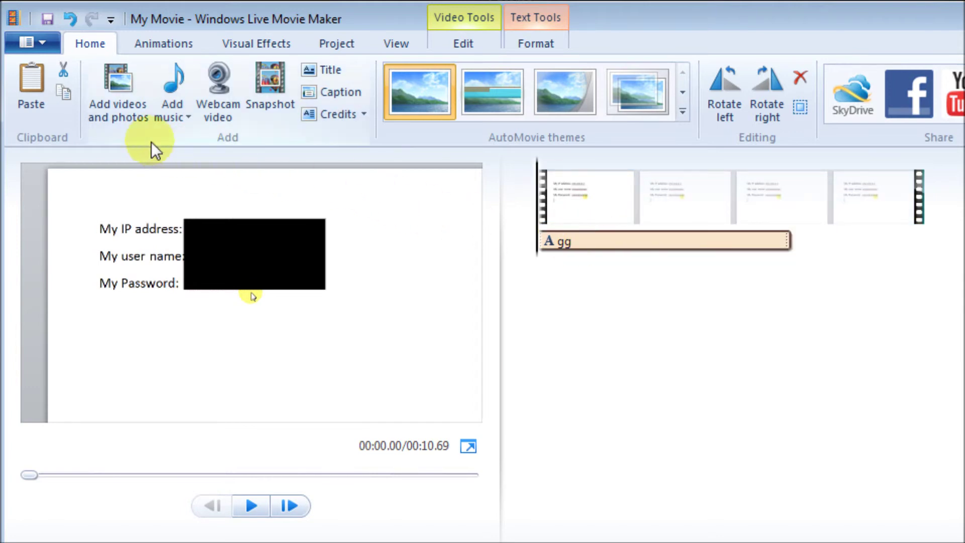
{"action": "left_click", "coordinate": [64, 93]}
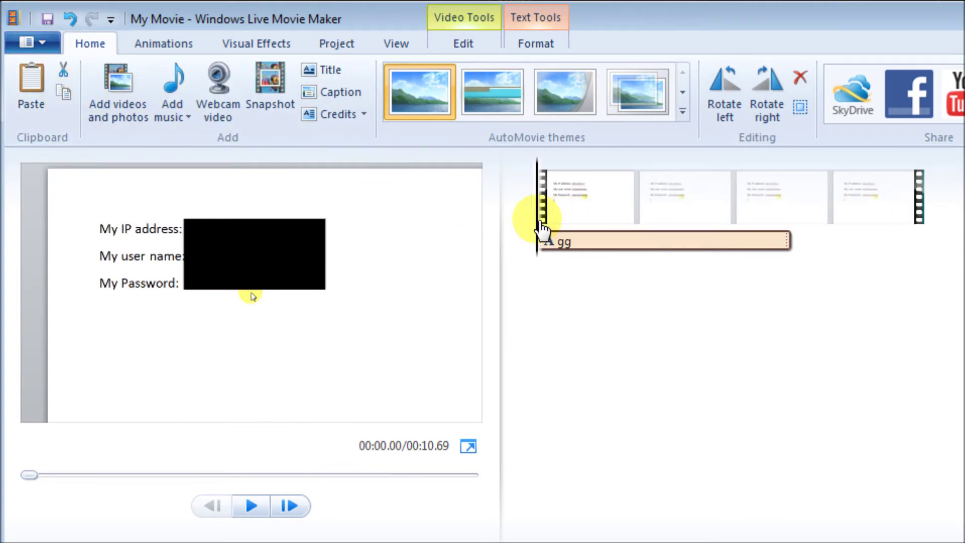
- Paste the gg caption at about 7 seconds, then replay the movie from the start
{"action": "left_click_drag", "start_coordinate": [542, 226], "coordinate": [796, 241]}
{"action": "left_click", "coordinate": [795, 242]}
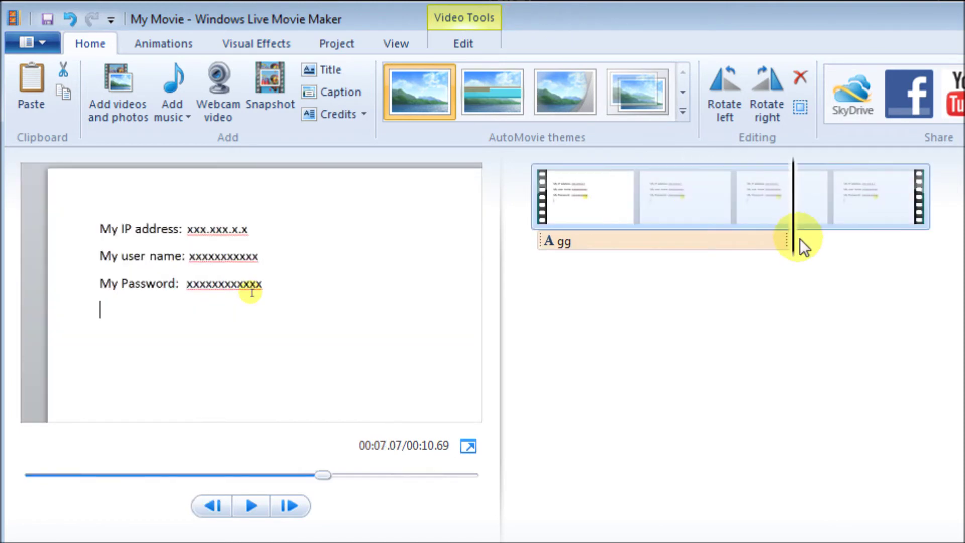
{"action": "right_click", "coordinate": [801, 239]}
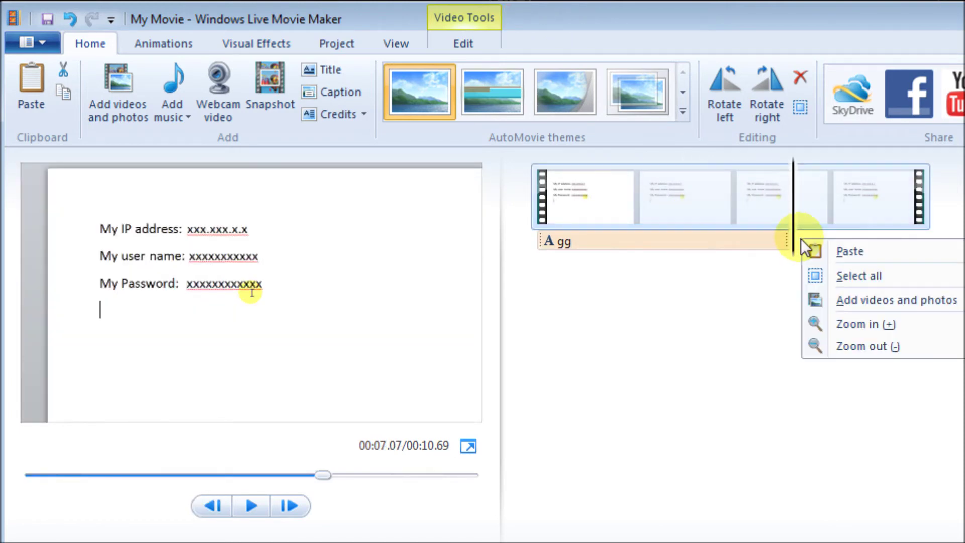
{"action": "left_click", "coordinate": [841, 252]}
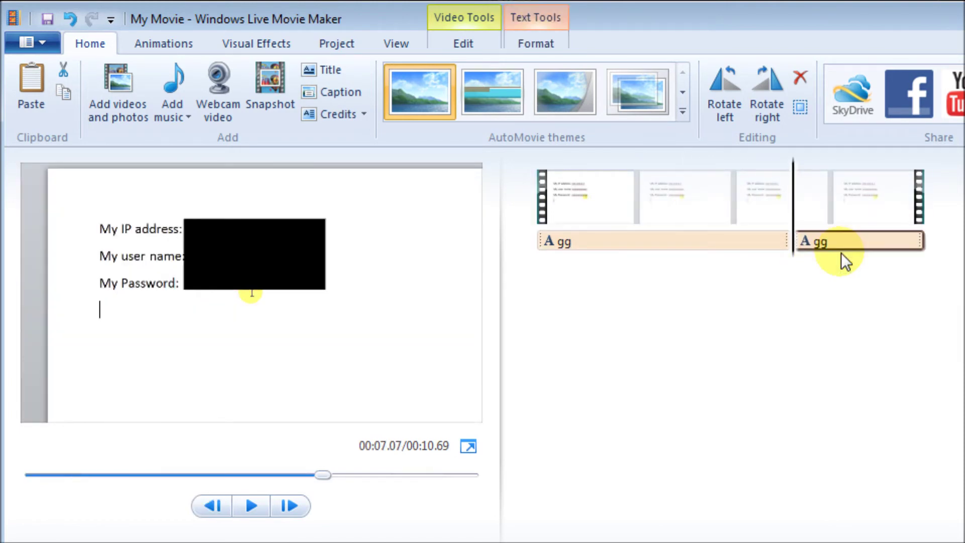
{"action": "left_click", "coordinate": [537, 218]}
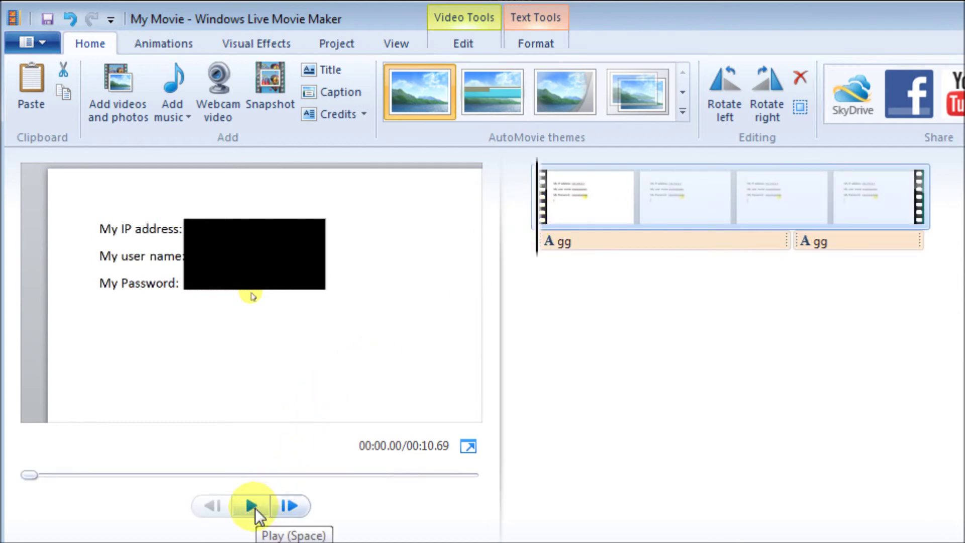
{"action": "left_click", "coordinate": [253, 506]}
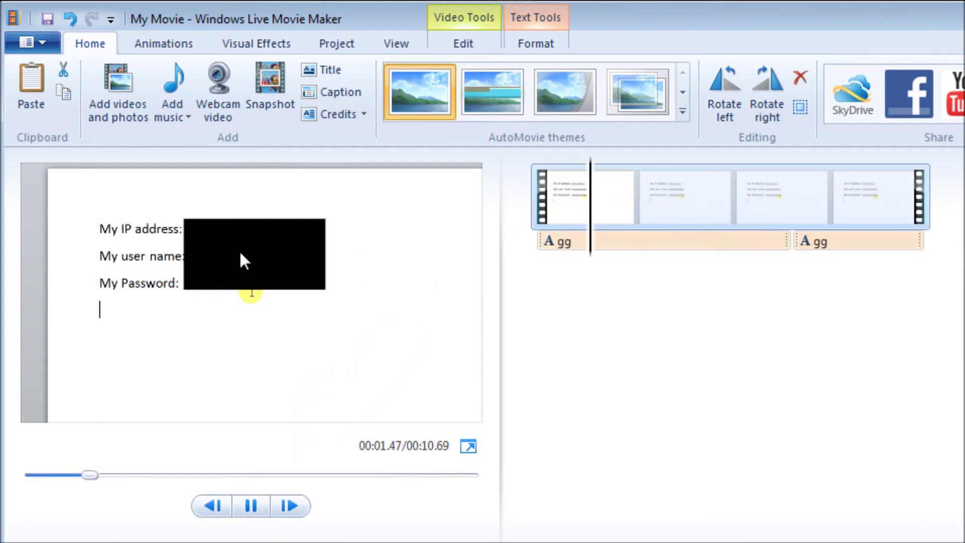